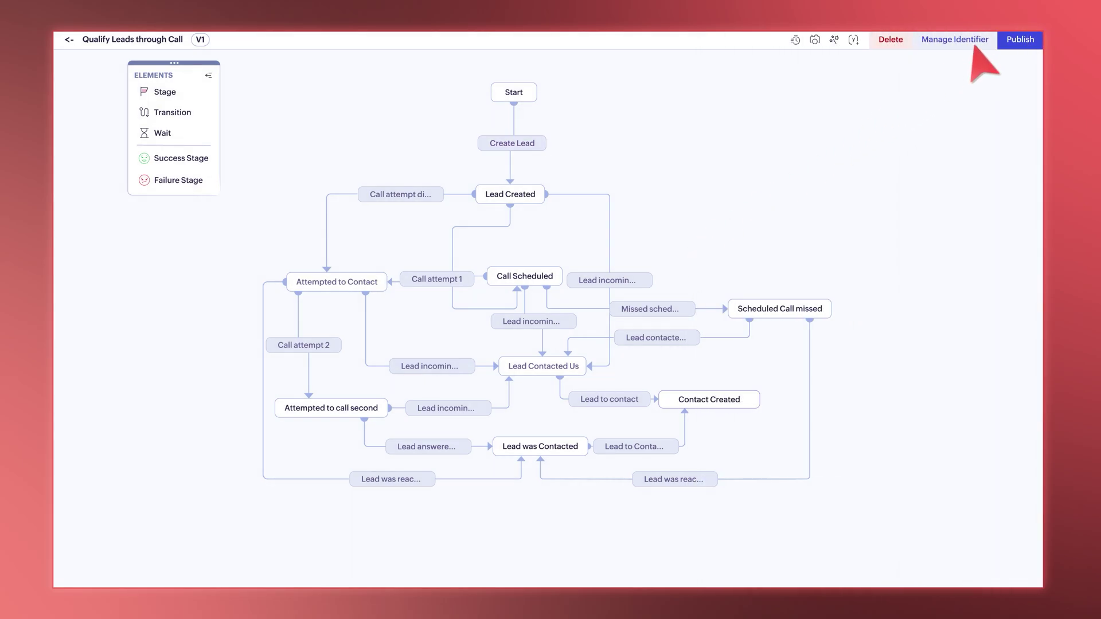
Select the Contact Created stage and set its end-stage sentiment to Success.
{"action": "left_click", "coordinate": [828, 110]}
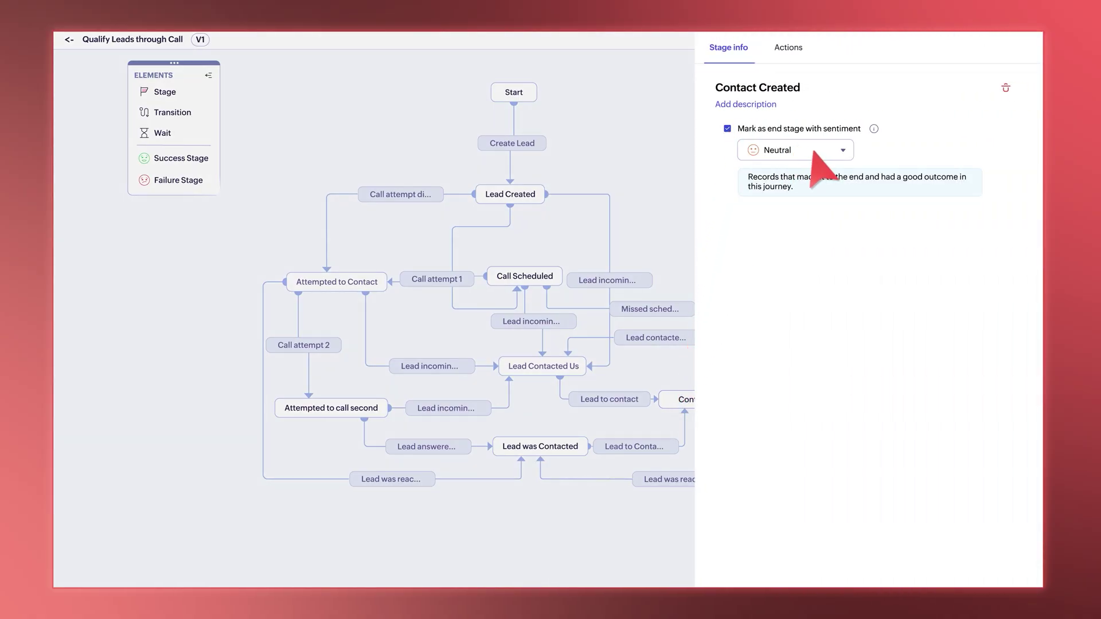
{"action": "left_click", "coordinate": [835, 154]}
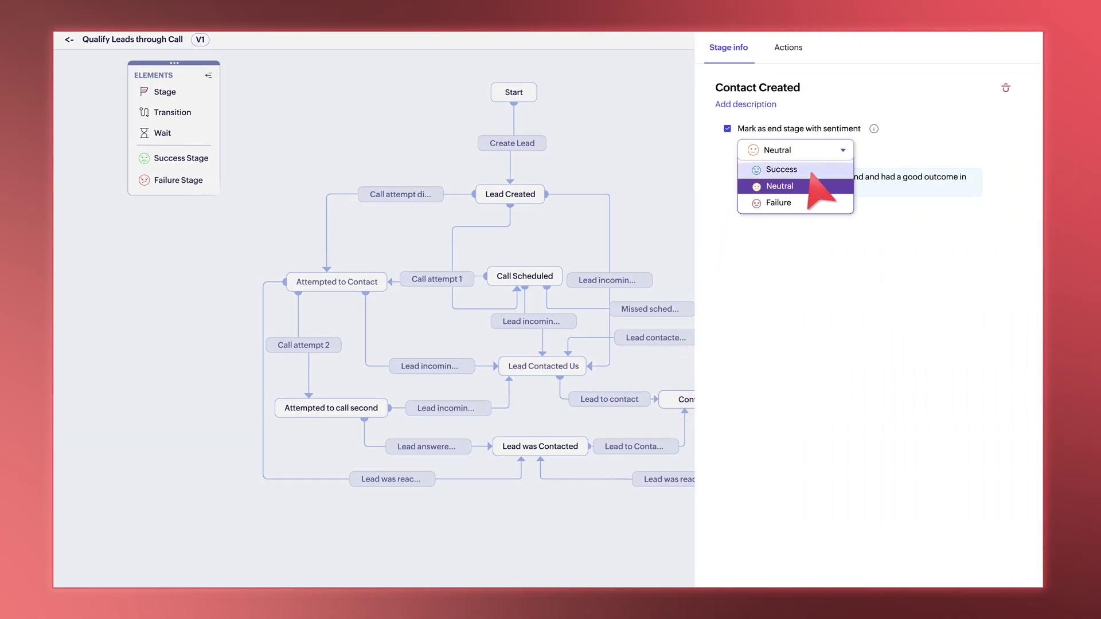
{"action": "left_click", "coordinate": [808, 170]}
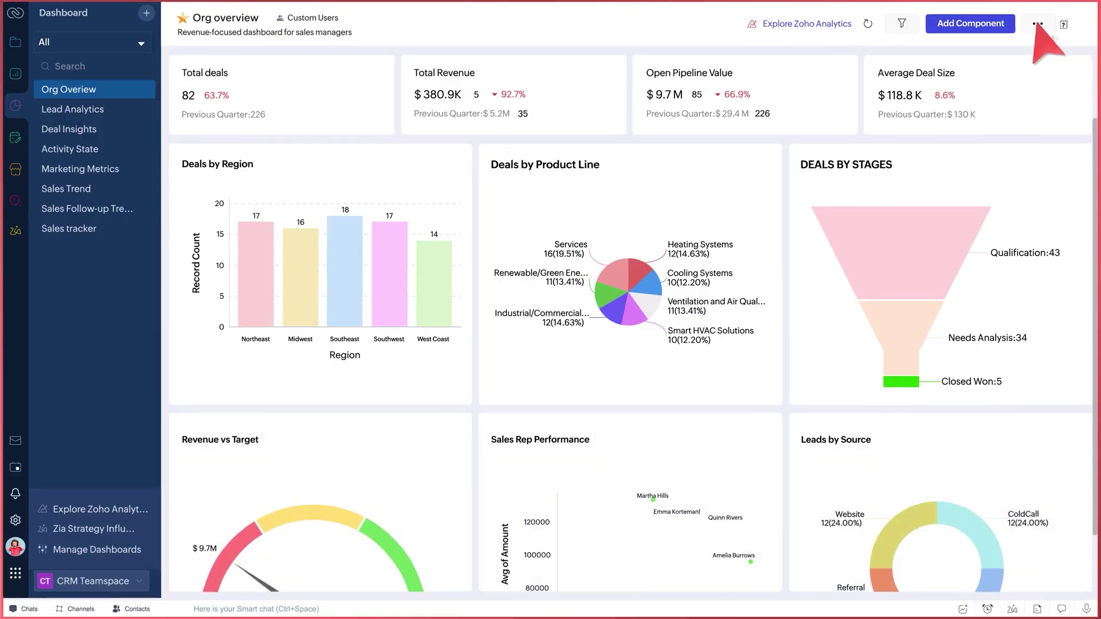
Save Product line, Region and Closing Date filters on the Org Overview dashboard.
{"action": "left_click", "coordinate": [1038, 7]}
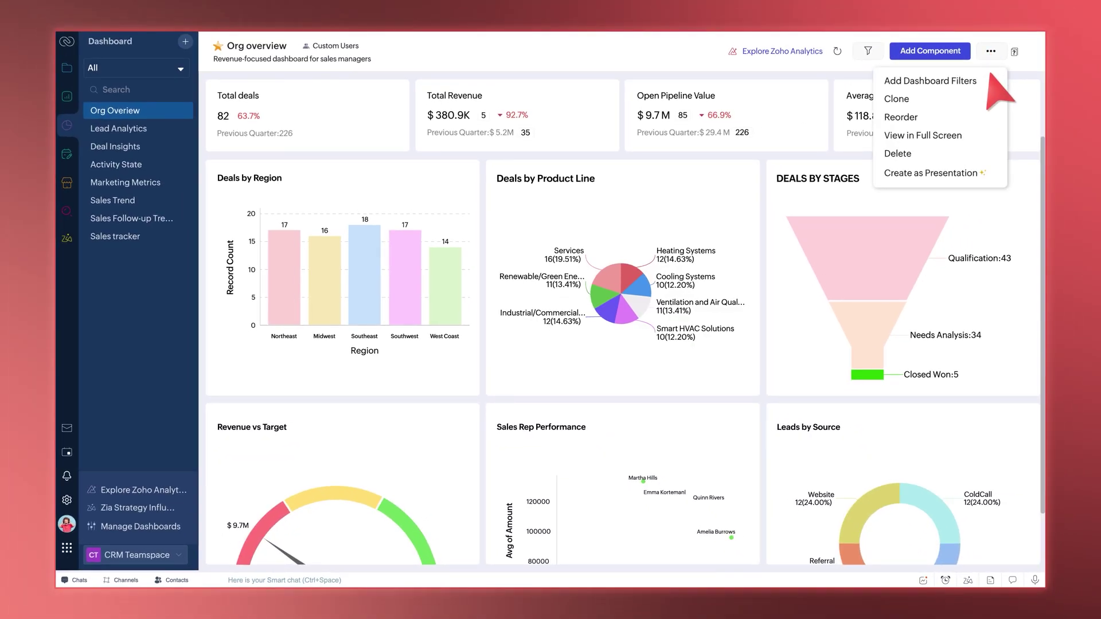
{"action": "left_click", "coordinate": [930, 81]}
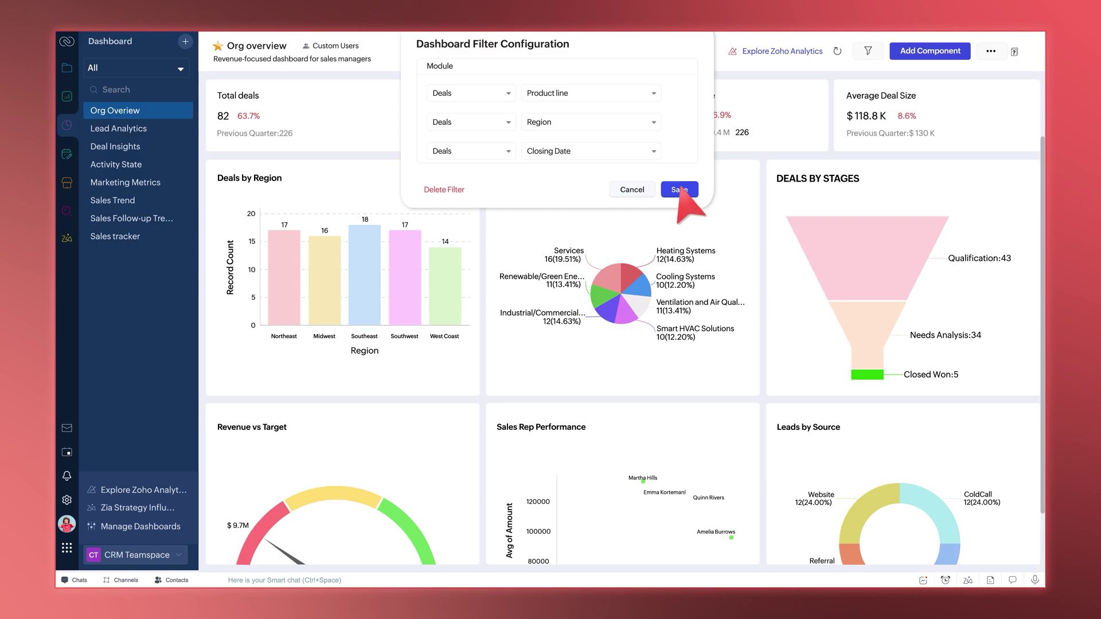
{"action": "left_click", "coordinate": [679, 189]}
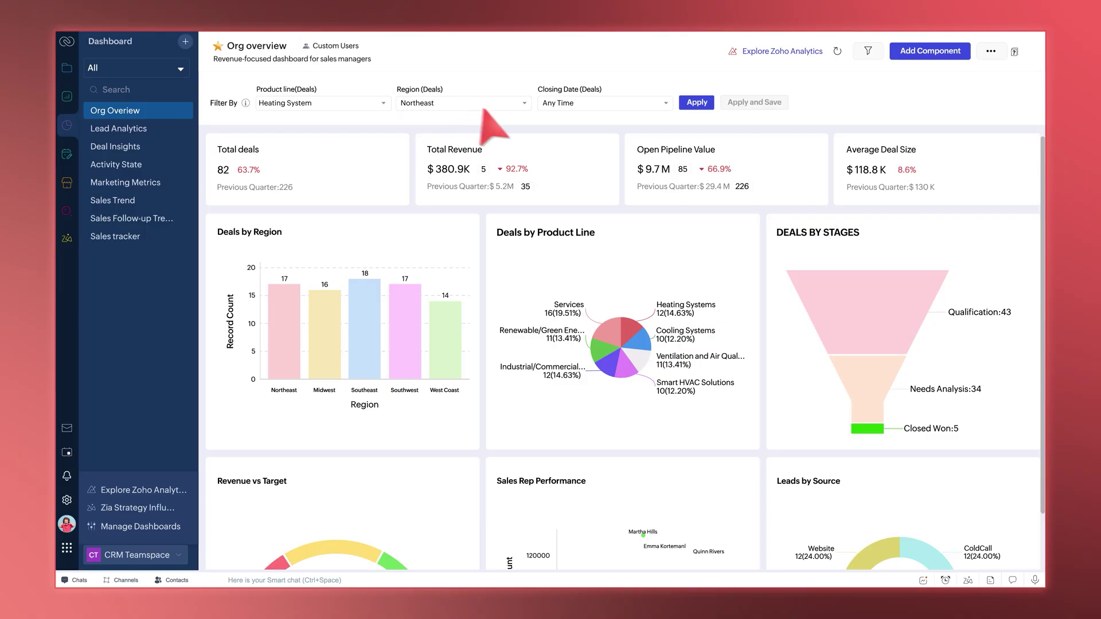
Start downloading the DEALS BY STAGES chart and show its format choices.
{"action": "left_click", "coordinate": [1022, 230]}
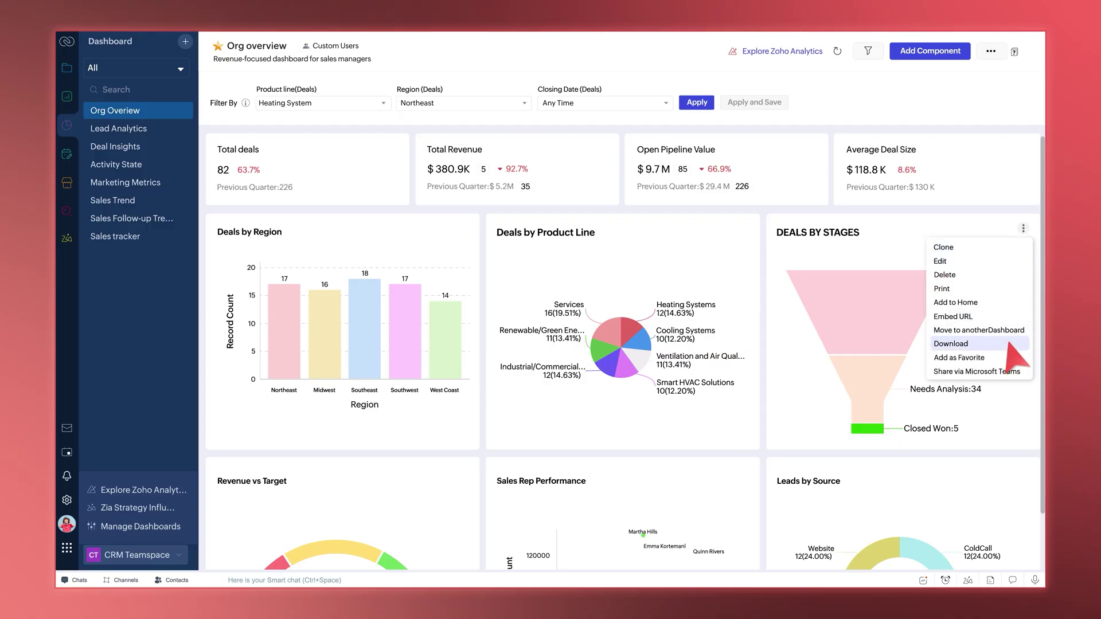
{"action": "left_click", "coordinate": [951, 344]}
{"action": "left_click", "coordinate": [600, 82]}
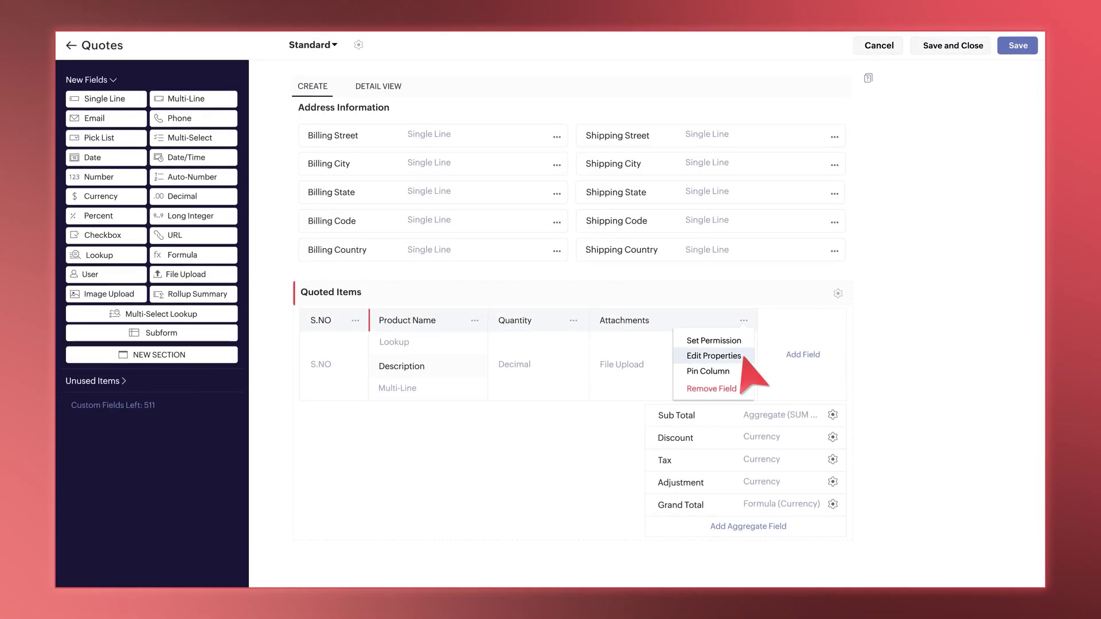
Show the File Upload Properties of the Quoted Items Attachments column.
{"action": "left_click", "coordinate": [715, 356]}
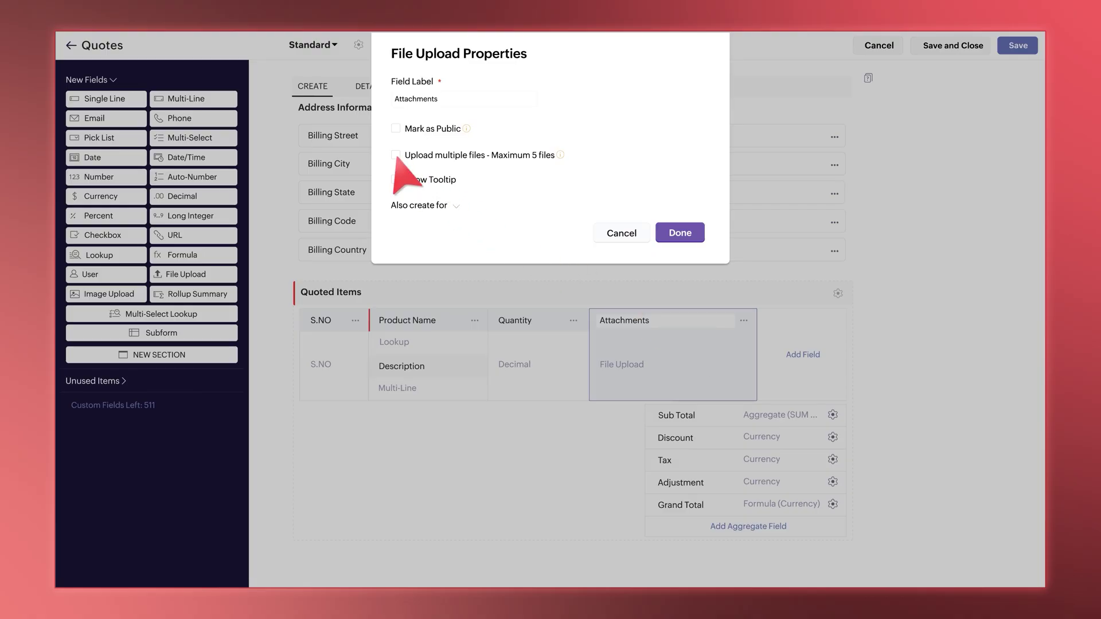